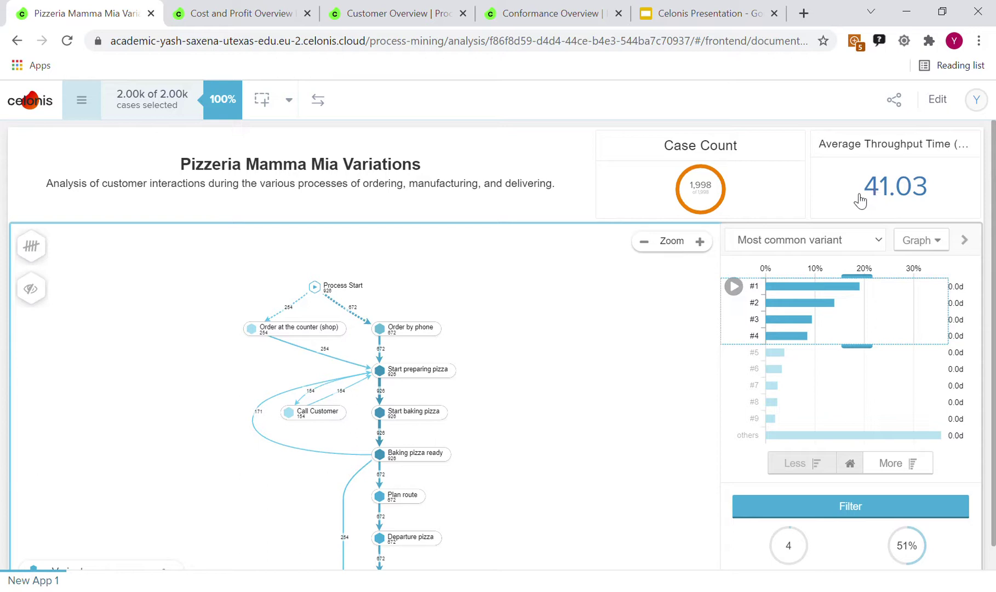
Pan and zoom the process graph to inspect it from Process Start to Process End
{"action": "left_click_drag", "start_coordinate": [572, 414], "coordinate": [553, 394]}
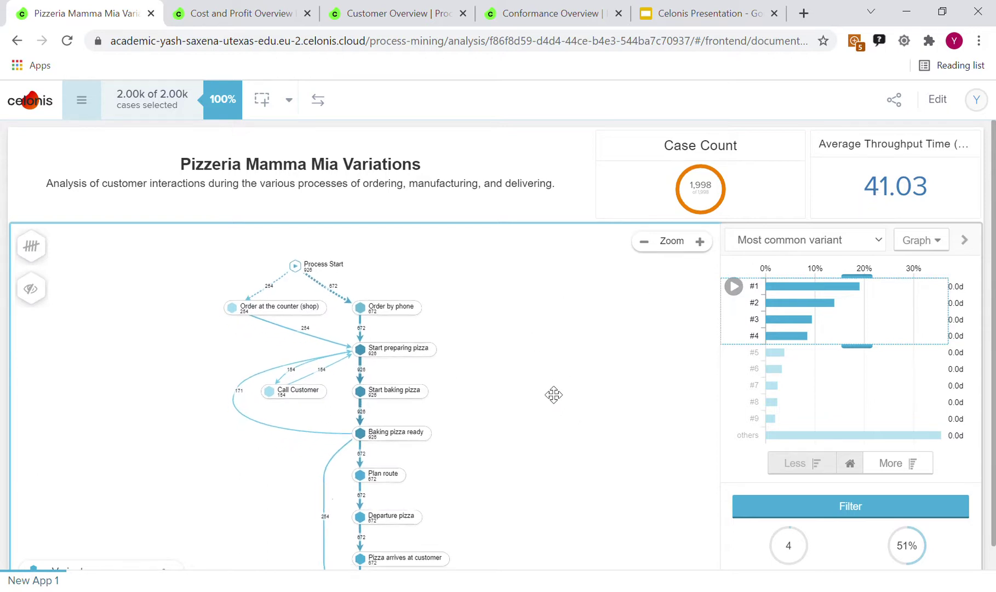
{"action": "scroll", "coordinate": [388, 386], "scroll_direction": "up", "scroll_amount": 1}
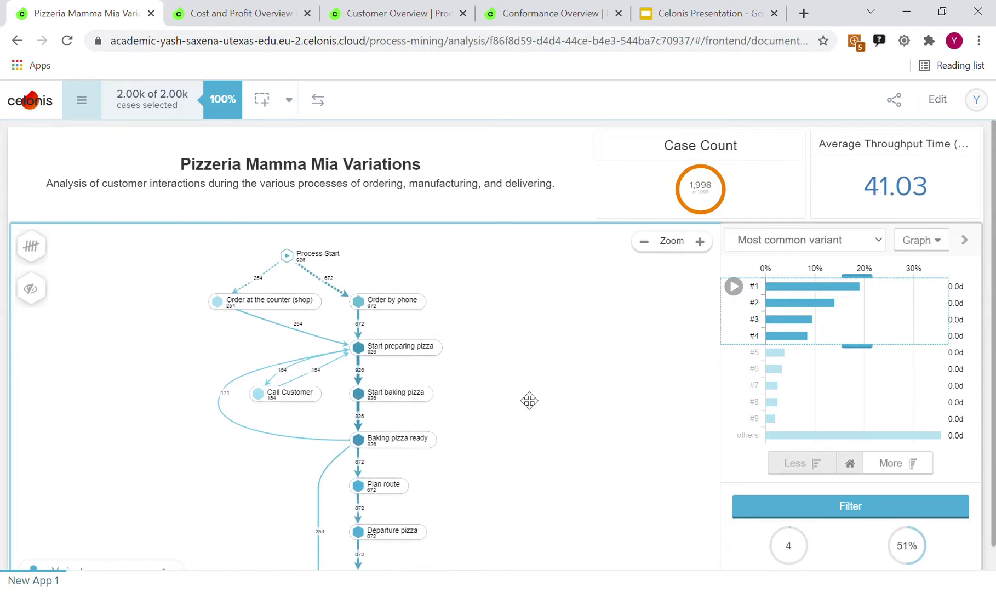
{"action": "left_click_drag", "start_coordinate": [528, 400], "coordinate": [541, 404]}
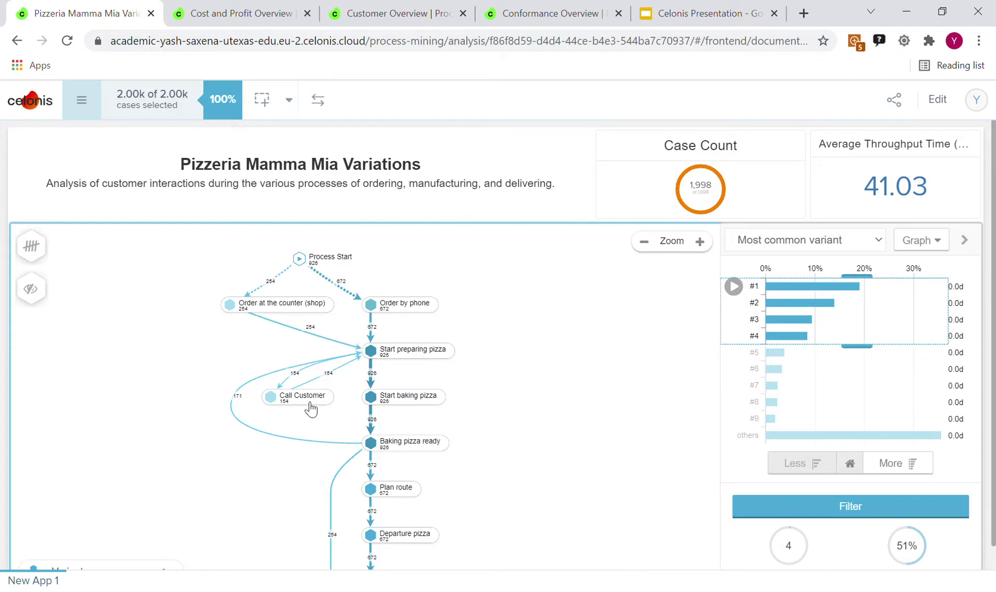
{"action": "left_click_drag", "start_coordinate": [409, 463], "coordinate": [410, 382]}
{"action": "left_click_drag", "start_coordinate": [470, 487], "coordinate": [464, 365]}
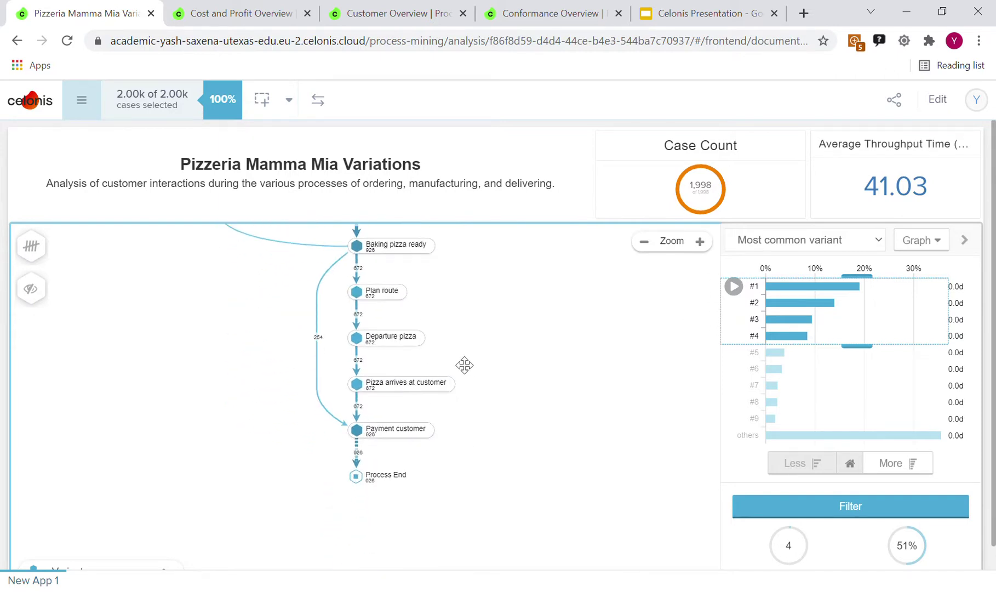
{"action": "left_click_drag", "start_coordinate": [485, 330], "coordinate": [481, 496]}
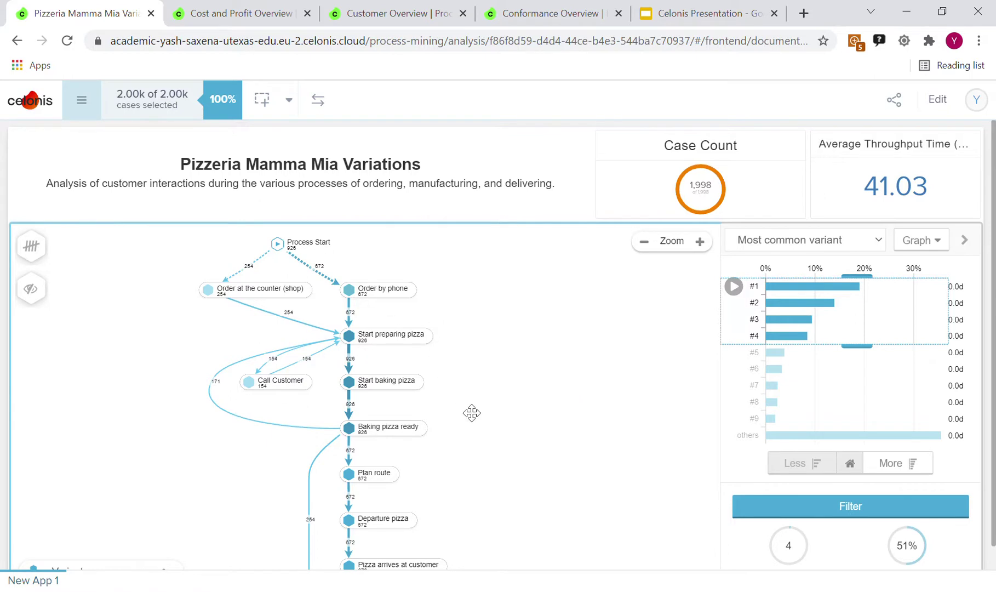
{"action": "left_click_drag", "start_coordinate": [472, 413], "coordinate": [491, 343]}
{"action": "left_click_drag", "start_coordinate": [525, 392], "coordinate": [515, 498]}
Extend the variant selection to variants #1–#8, covering 63% of cases
{"action": "mouse_move", "coordinate": [806, 332]}
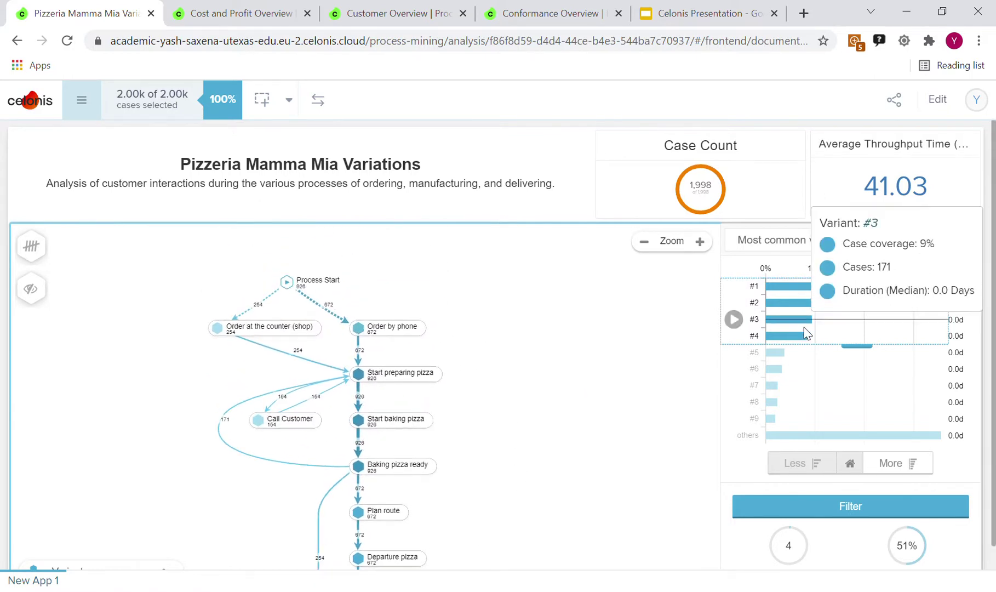
{"action": "left_click_drag", "start_coordinate": [497, 417], "coordinate": [524, 368]}
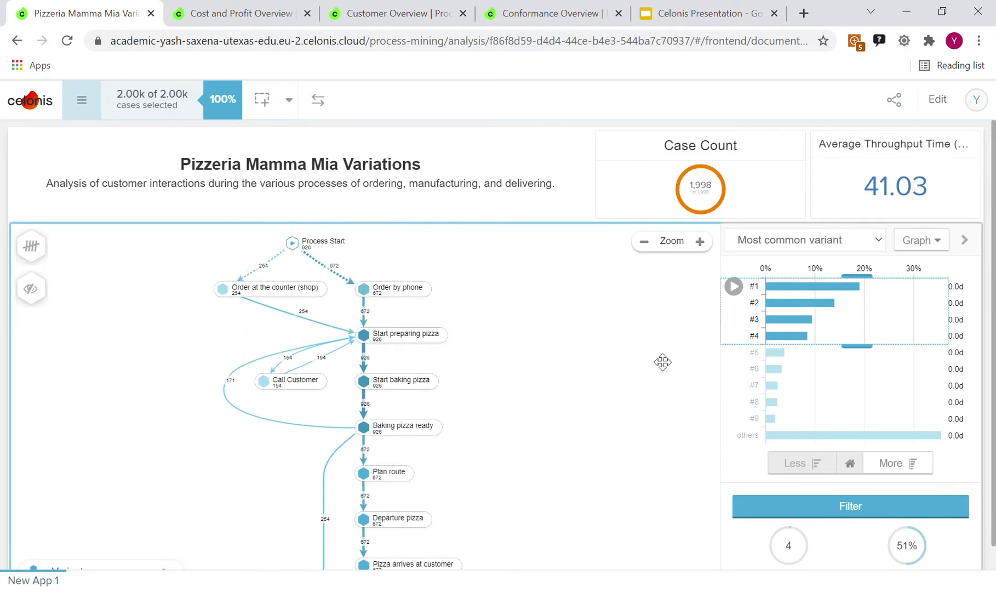
{"action": "left_click_drag", "start_coordinate": [863, 346], "coordinate": [824, 420]}
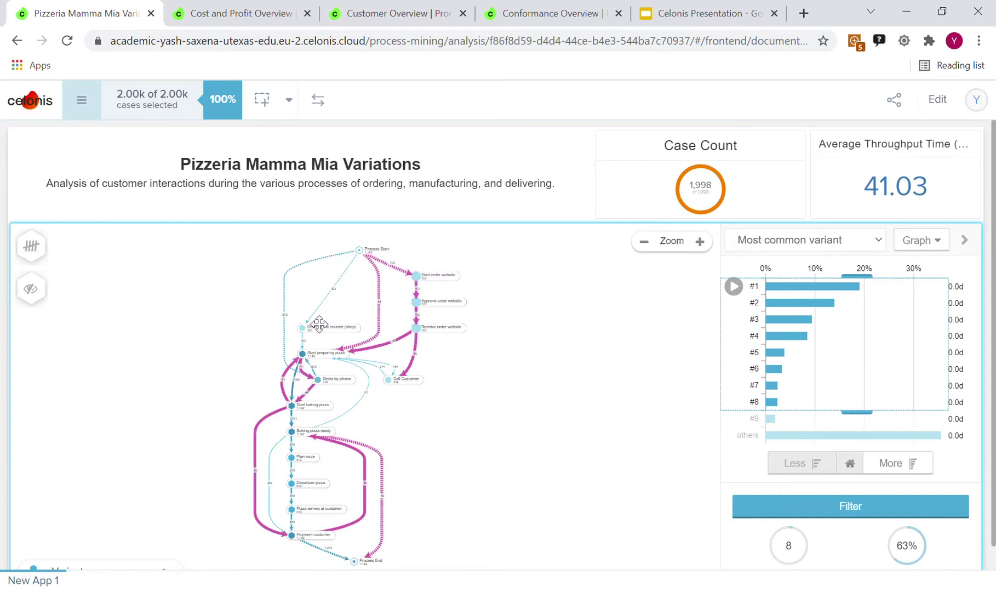
Inspect the Process Start to Start preparing pizza path, then open the Cost and Profit Overview dashboard
{"action": "scroll", "coordinate": [323, 326], "scroll_direction": "up", "scroll_amount": 2}
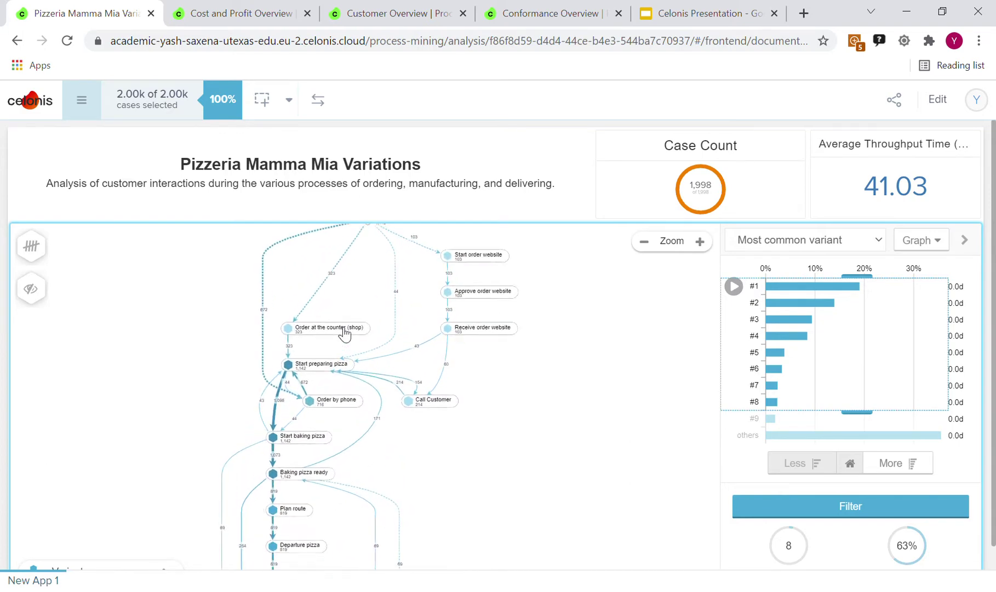
{"action": "left_click_drag", "start_coordinate": [412, 282], "coordinate": [344, 395]}
{"action": "left_click", "coordinate": [341, 395]}
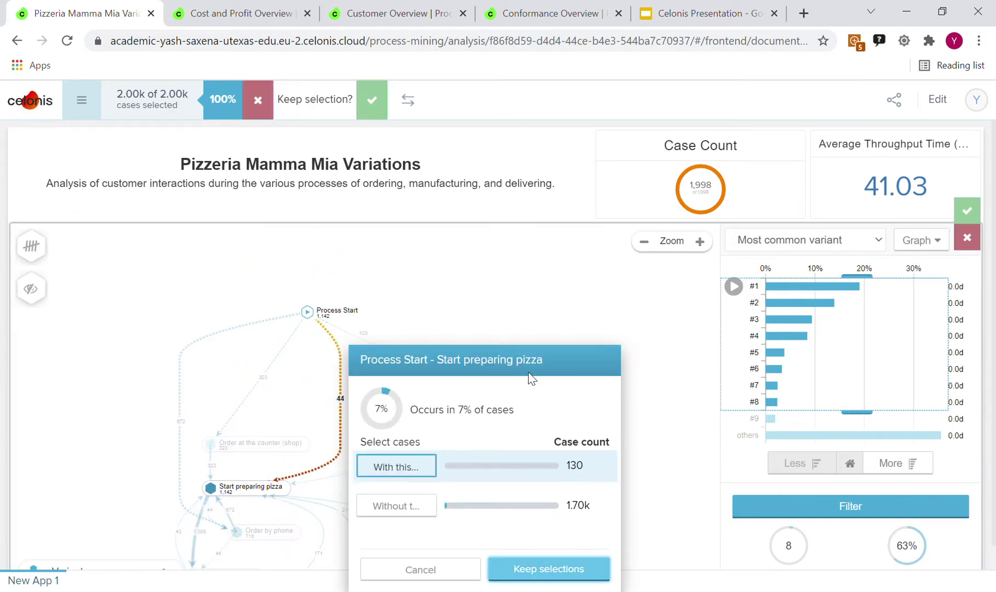
{"action": "left_click", "coordinate": [474, 300]}
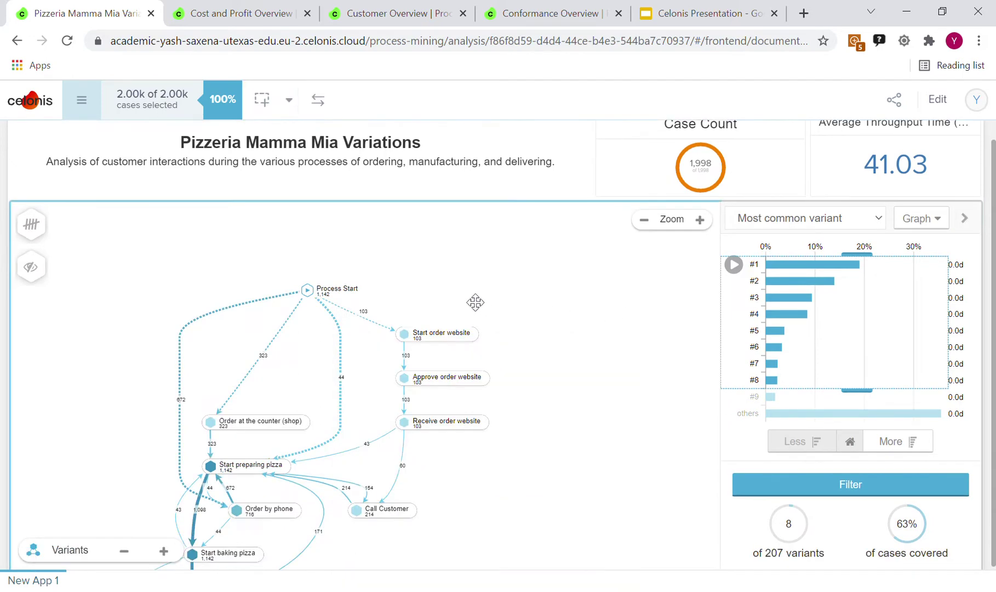
{"action": "left_click_drag", "start_coordinate": [541, 374], "coordinate": [556, 311]}
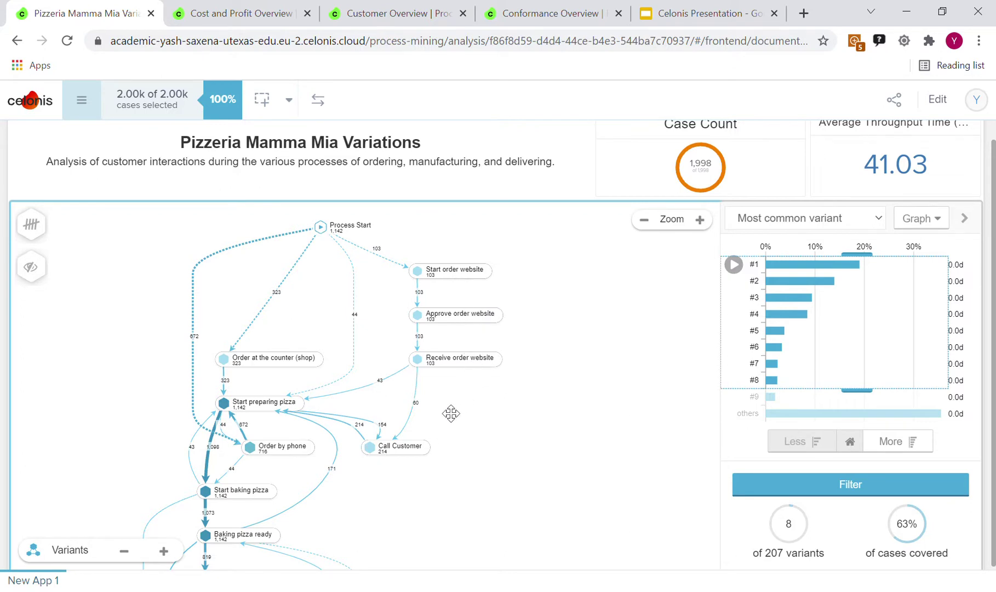
{"action": "left_click", "coordinate": [236, 13]}
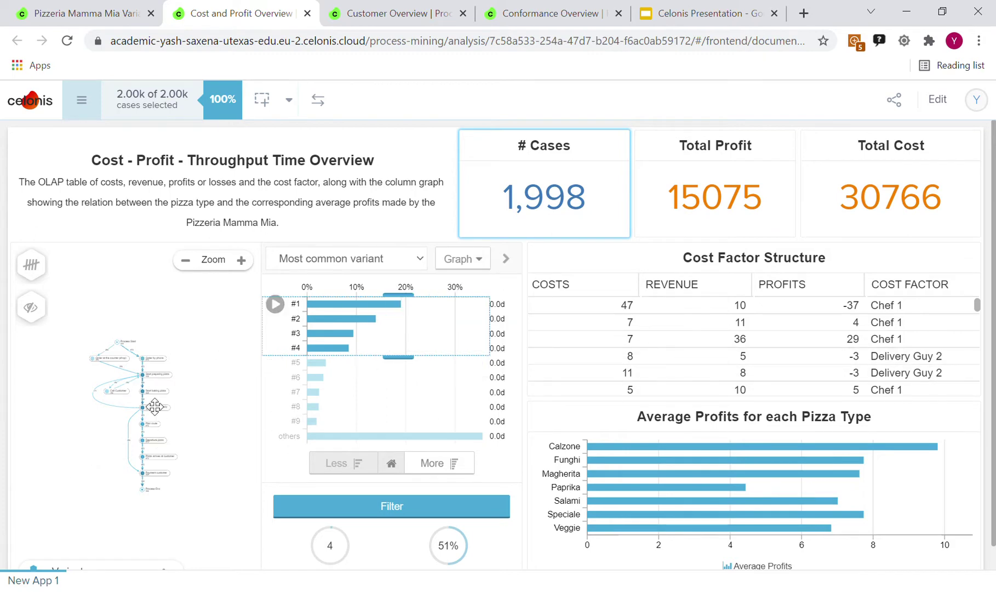
{"action": "scroll", "coordinate": [160, 442], "scroll_direction": "up", "scroll_amount": 1}
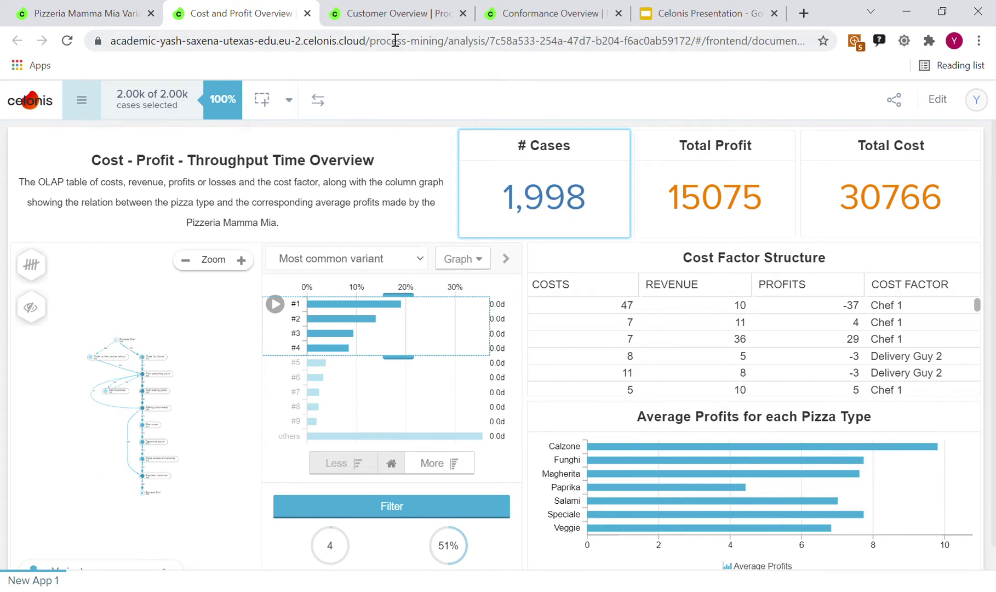
{"action": "left_click", "coordinate": [379, 10]}
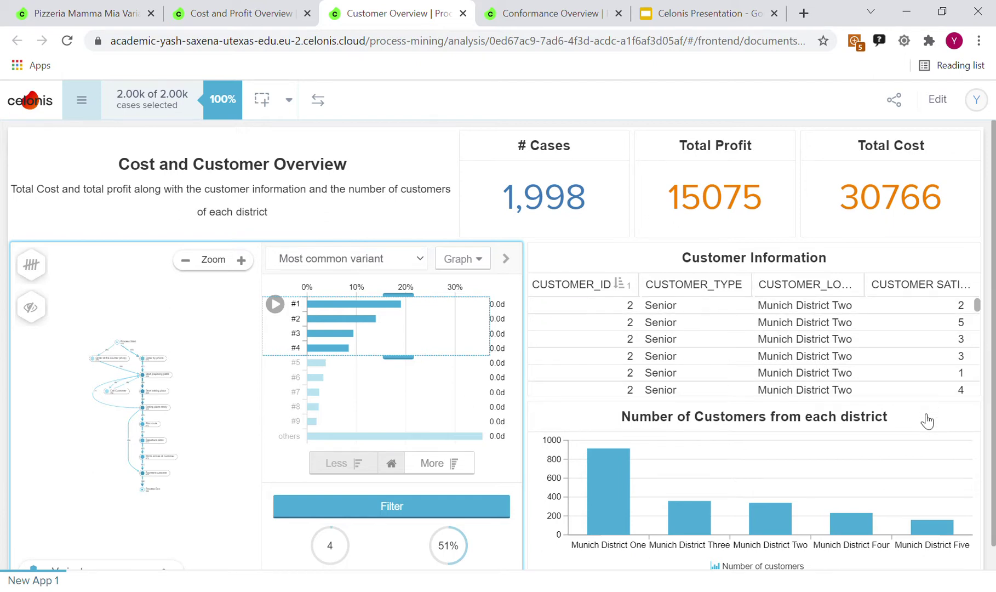
Look over the customer charts, including customers per district, then switch to the Conformance Overview dashboard
{"action": "mouse_move", "coordinate": [625, 483]}
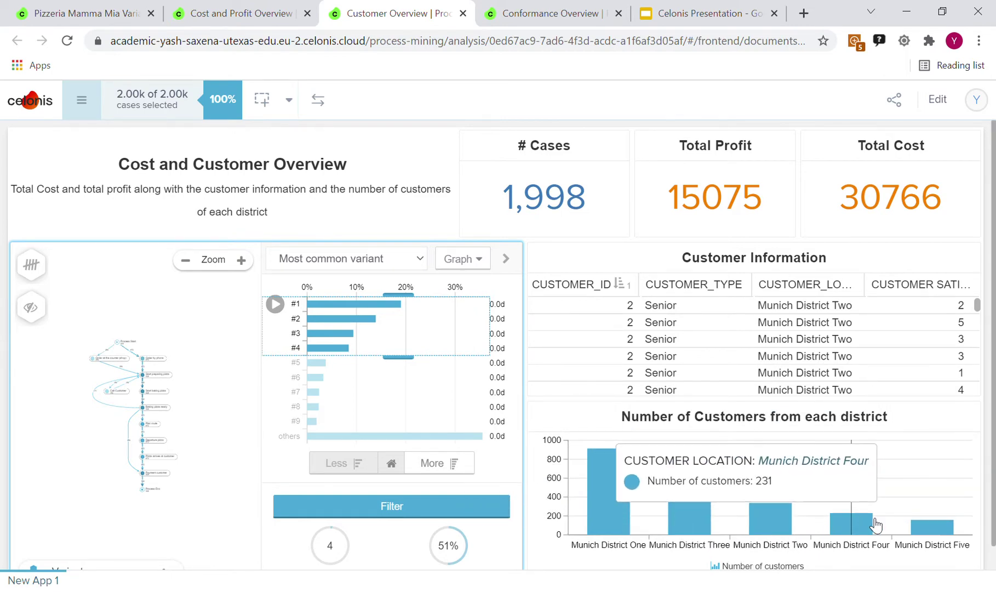
{"action": "mouse_move", "coordinate": [344, 382]}
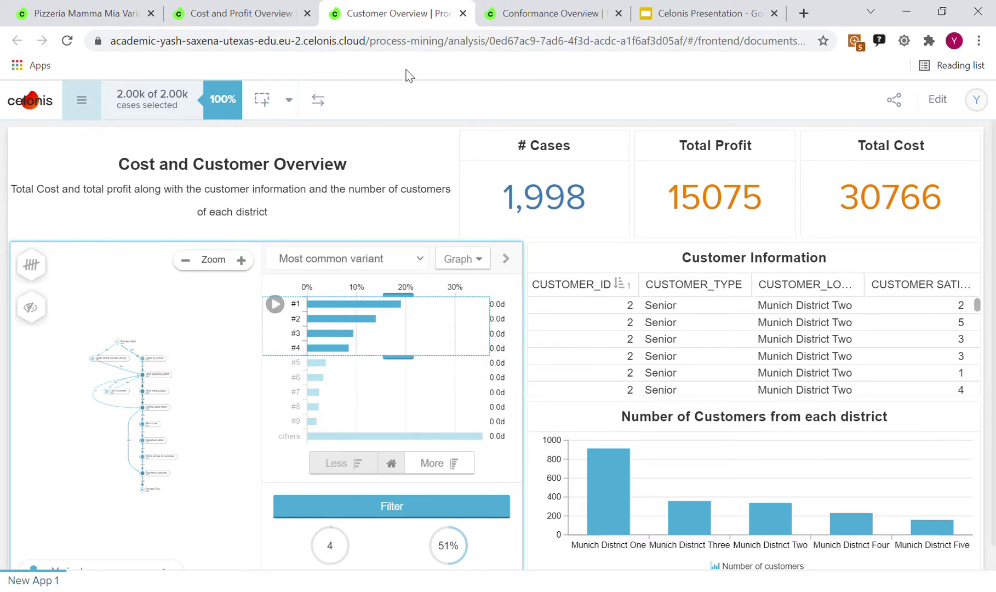
{"action": "left_click", "coordinate": [542, 13]}
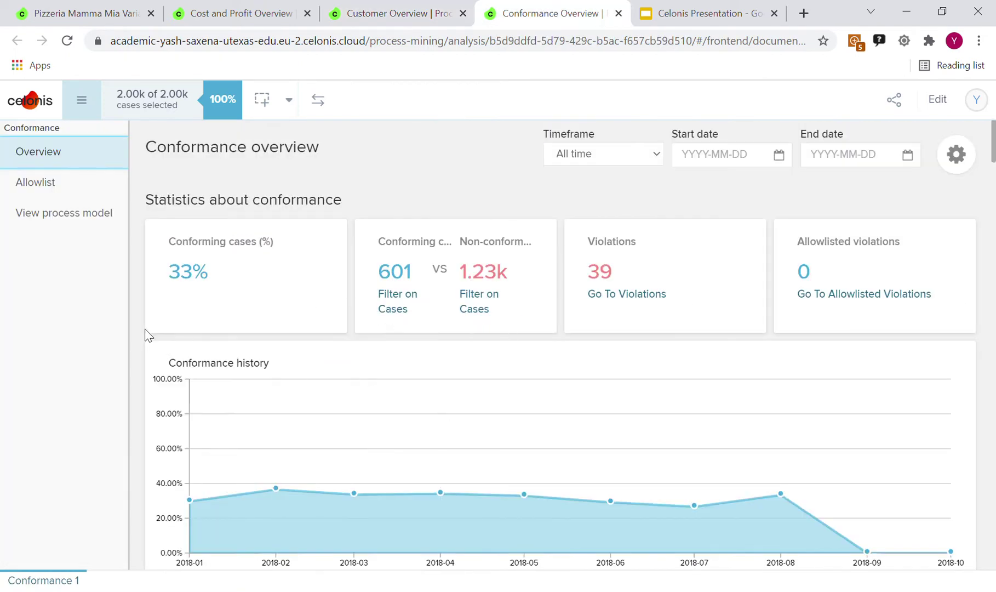
Scroll through the conformance statistics, KPIs and 39 violations, then return to the top
{"action": "scroll", "coordinate": [149, 370], "scroll_direction": "down", "scroll_amount": 1}
{"action": "scroll", "coordinate": [149, 370], "scroll_direction": "up", "scroll_amount": 1}
{"action": "scroll", "coordinate": [131, 274], "scroll_direction": "down", "scroll_amount": 4}
{"action": "scroll", "coordinate": [133, 275], "scroll_direction": "up", "scroll_amount": 4}
{"action": "scroll", "coordinate": [134, 277], "scroll_direction": "down", "scroll_amount": 1}
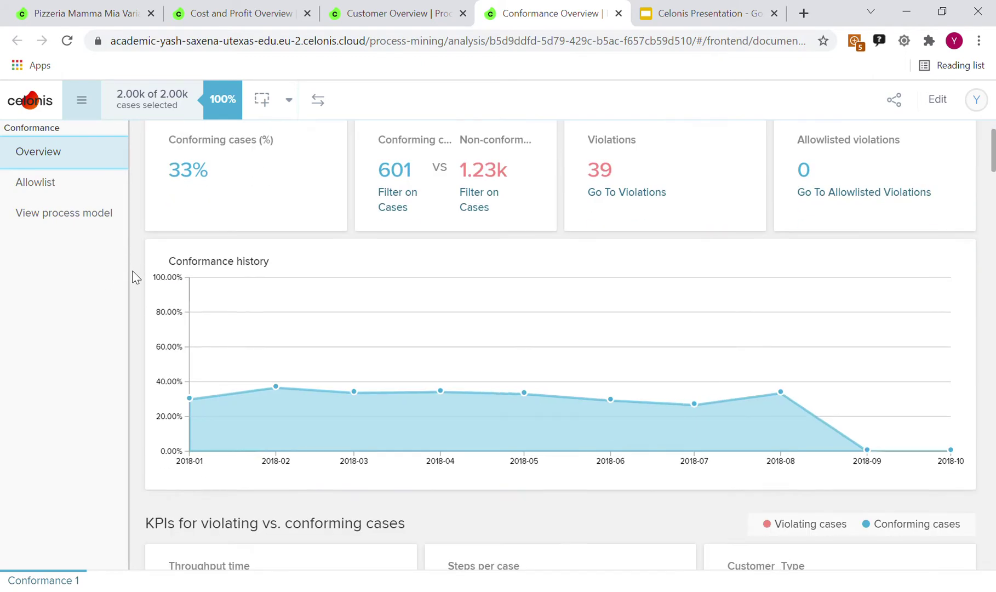
{"action": "scroll", "coordinate": [136, 278], "scroll_direction": "down", "scroll_amount": 1}
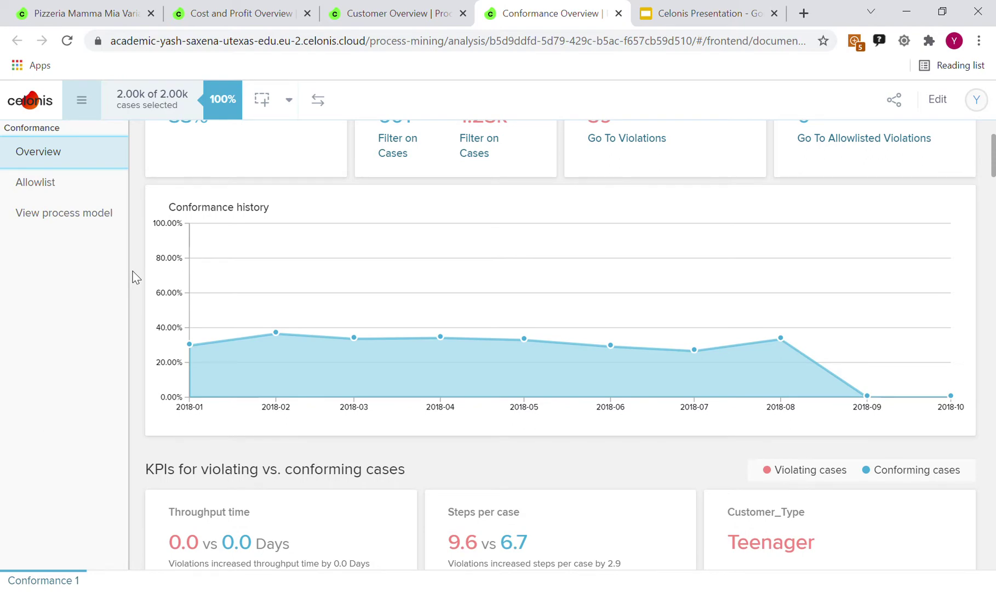
{"action": "scroll", "coordinate": [136, 278], "scroll_direction": "up", "scroll_amount": 3}
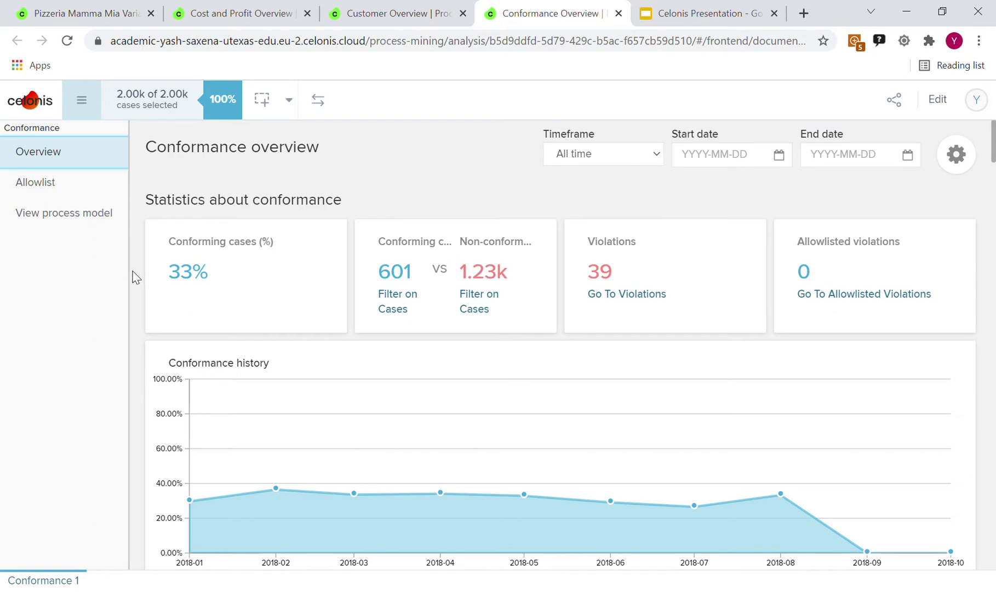
{"action": "scroll", "coordinate": [136, 277], "scroll_direction": "down", "scroll_amount": 1}
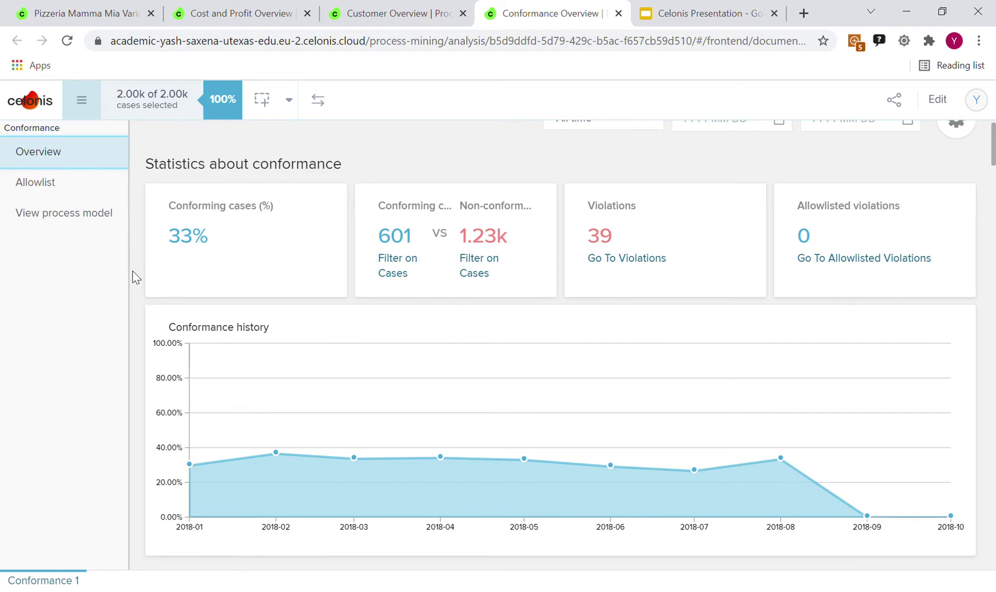
{"action": "scroll", "coordinate": [136, 277], "scroll_direction": "down", "scroll_amount": 12}
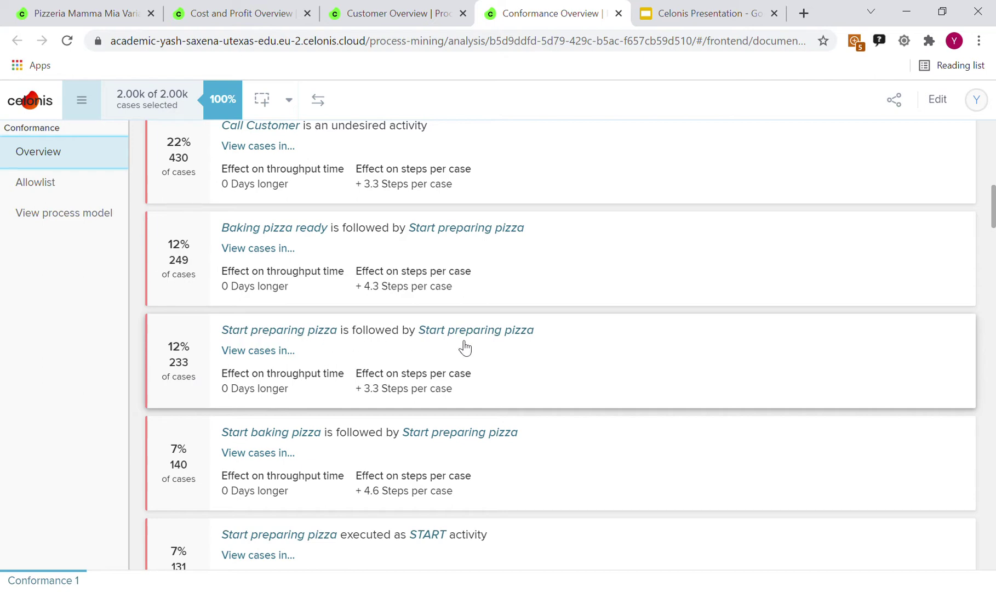
{"action": "scroll", "coordinate": [137, 344], "scroll_direction": "up", "scroll_amount": 10}
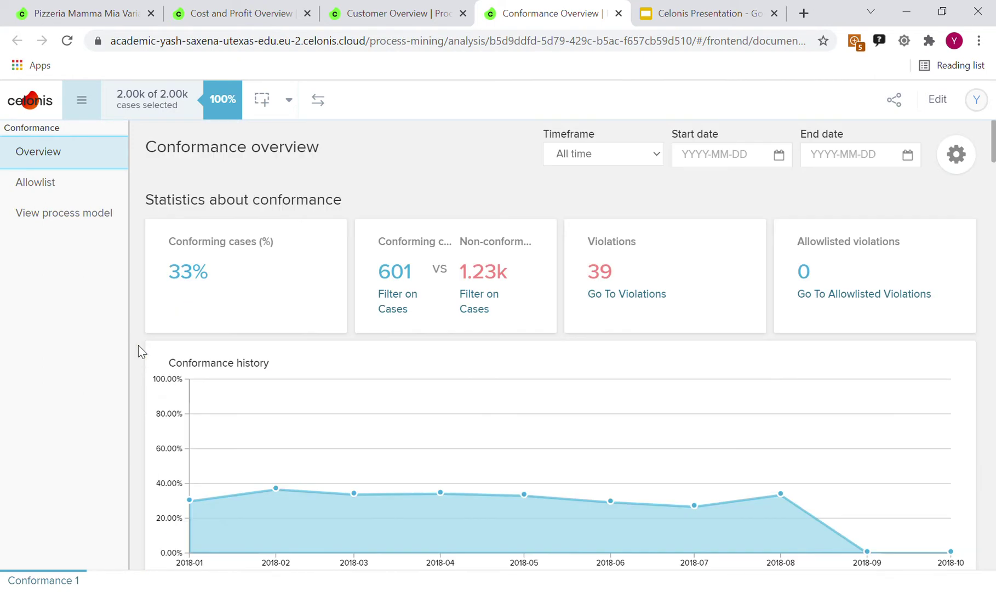
Review the conformance history and KPI cards, then switch to the Celonis Presentation slide deck
{"action": "scroll", "coordinate": [137, 273], "scroll_direction": "down", "scroll_amount": 1}
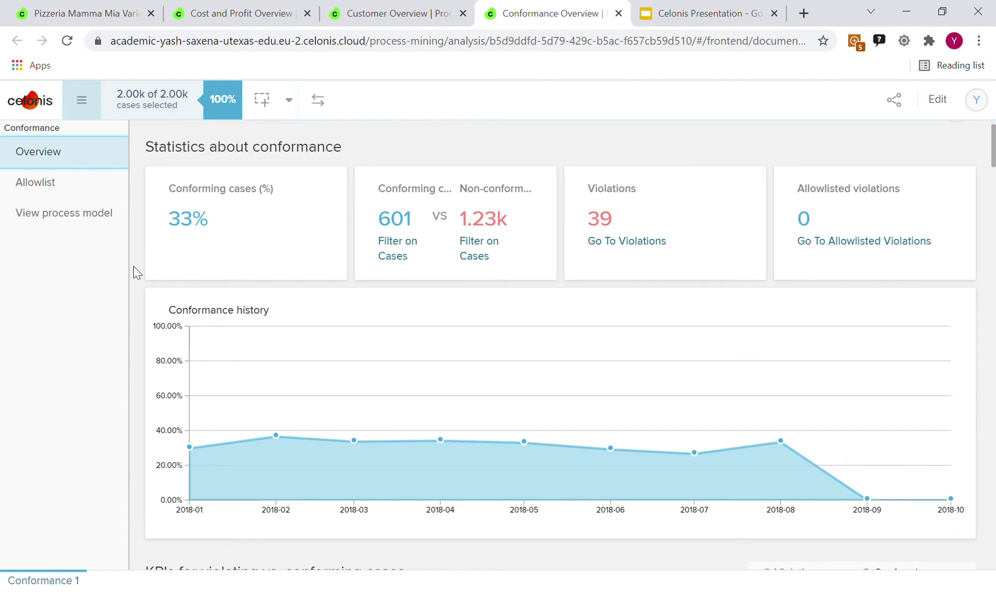
{"action": "scroll", "coordinate": [354, 284], "scroll_direction": "down", "scroll_amount": 4}
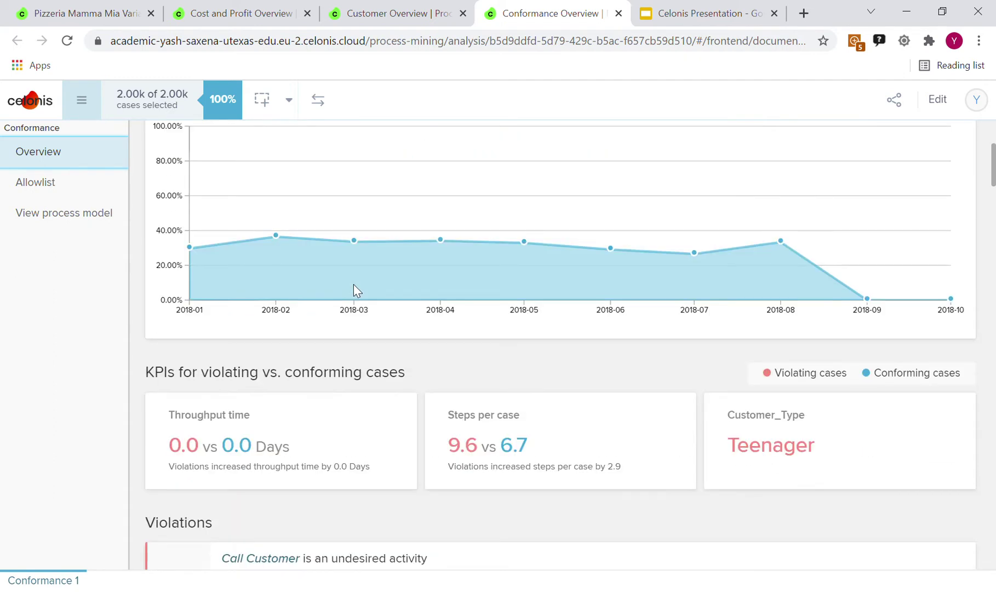
{"action": "scroll", "coordinate": [849, 467], "scroll_direction": "up", "scroll_amount": 1}
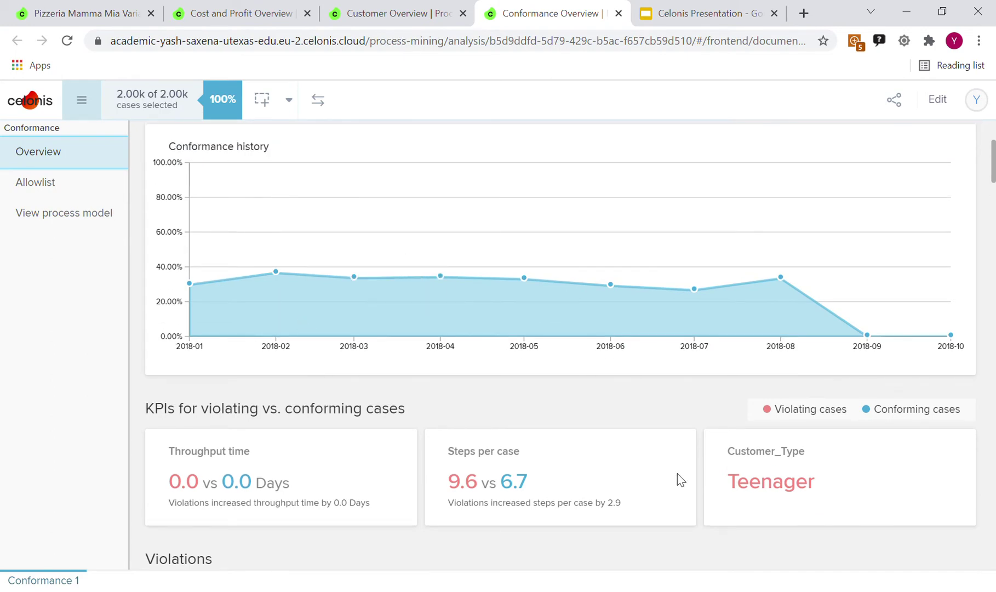
{"action": "scroll", "coordinate": [679, 480], "scroll_direction": "up", "scroll_amount": 3}
{"action": "scroll", "coordinate": [678, 479], "scroll_direction": "down", "scroll_amount": 2}
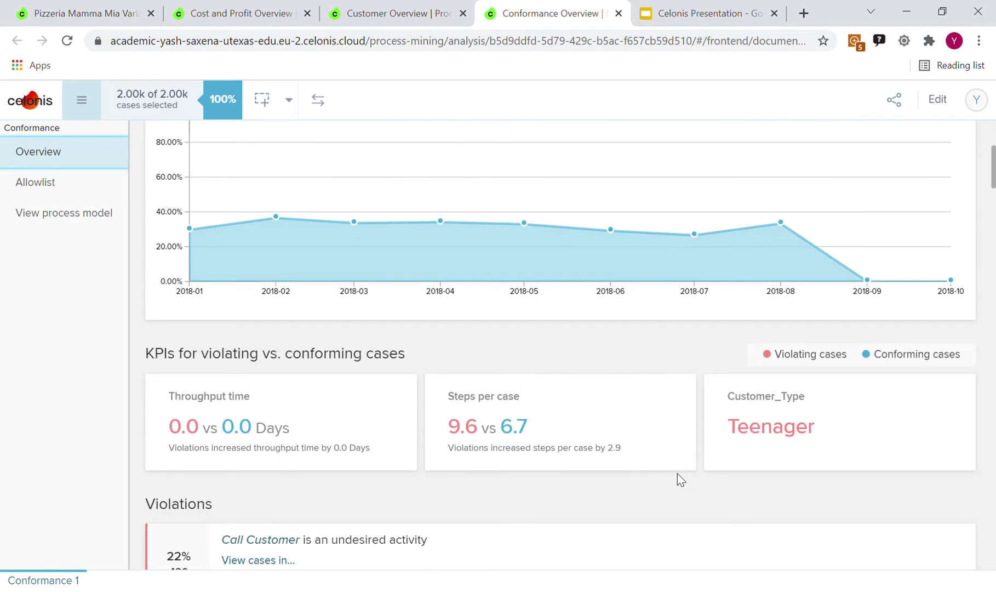
{"action": "scroll", "coordinate": [678, 478], "scroll_direction": "up", "scroll_amount": 4}
{"action": "scroll", "coordinate": [752, 465], "scroll_direction": "down", "scroll_amount": 1}
{"action": "scroll", "coordinate": [752, 464], "scroll_direction": "down", "scroll_amount": 1}
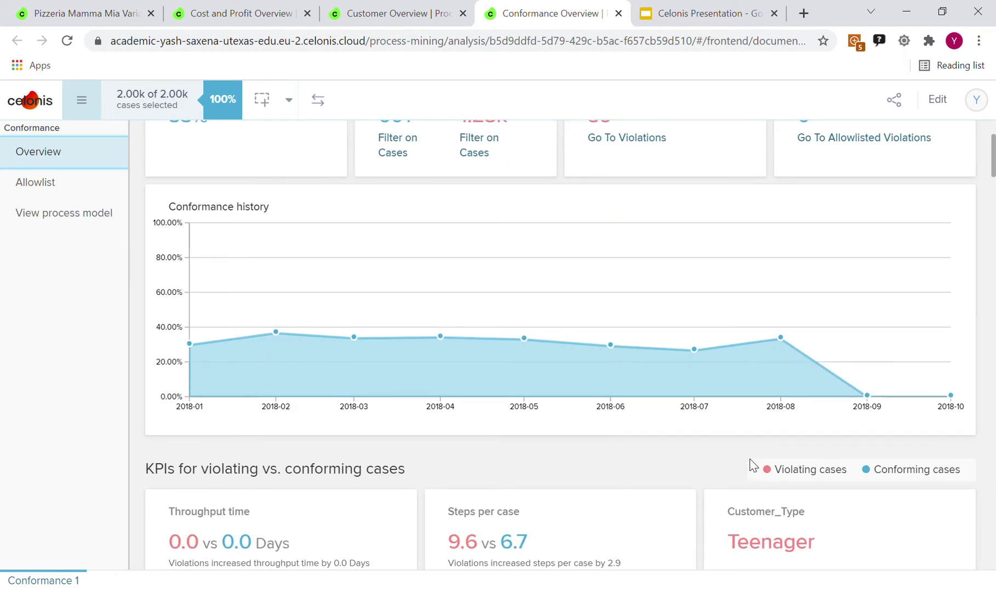
{"action": "scroll", "coordinate": [750, 465], "scroll_direction": "up", "scroll_amount": 1}
{"action": "scroll", "coordinate": [751, 464], "scroll_direction": "down", "scroll_amount": 3}
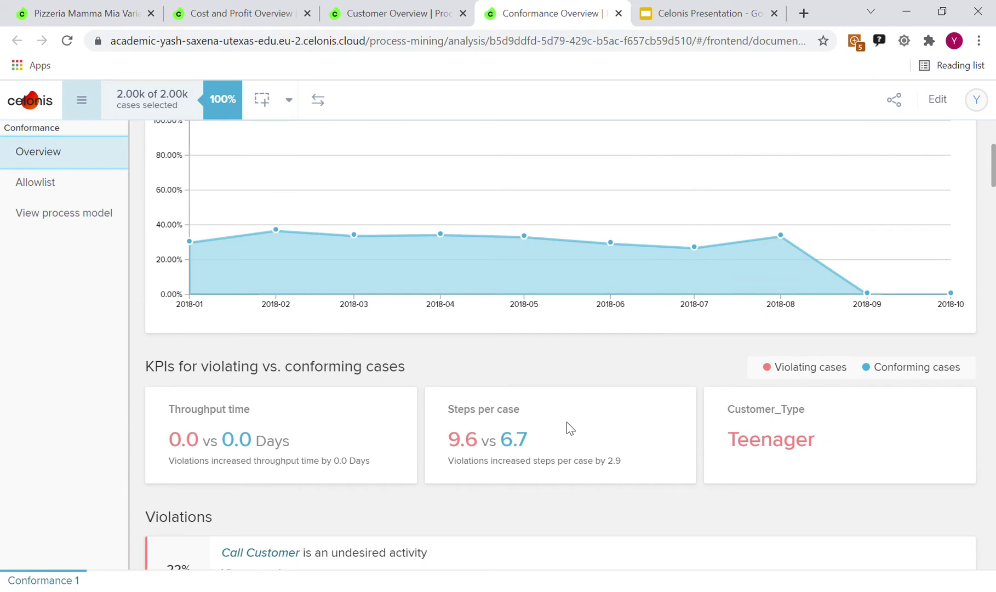
{"action": "left_click", "coordinate": [656, 9]}
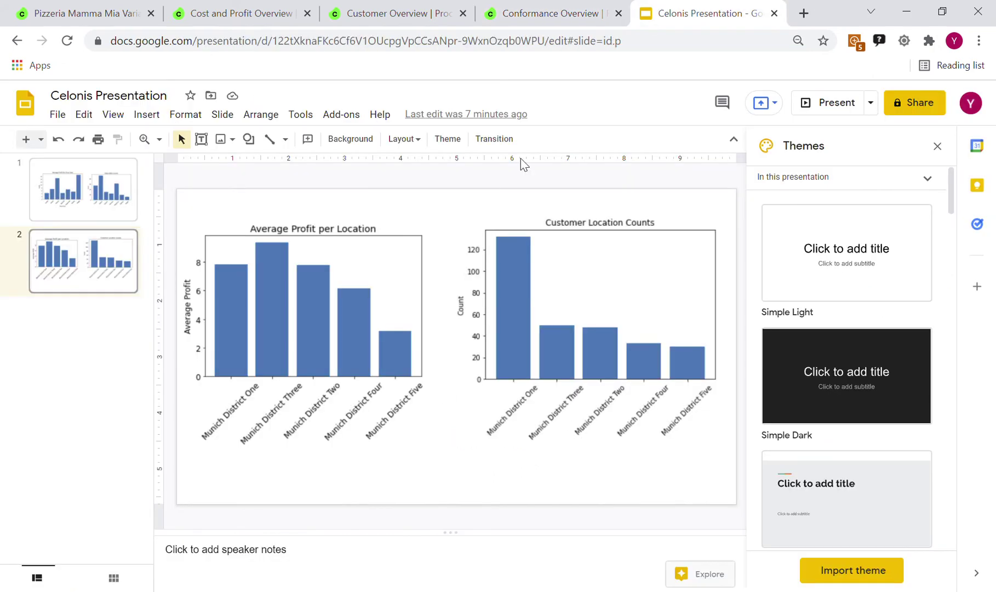
{"action": "left_click_drag", "start_coordinate": [88, 218], "coordinate": [1, 276]}
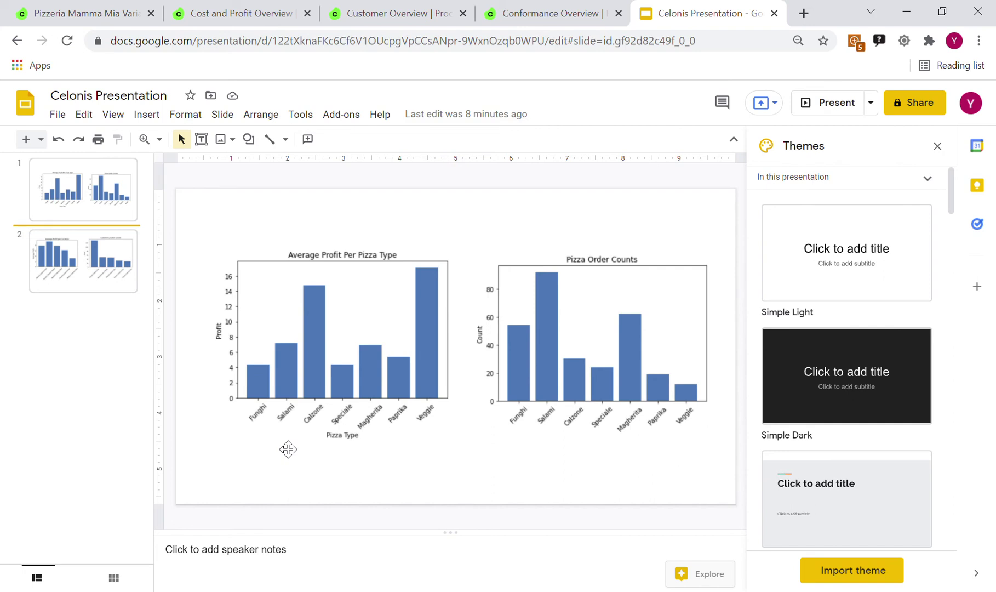
{"action": "left_click", "coordinate": [82, 296]}
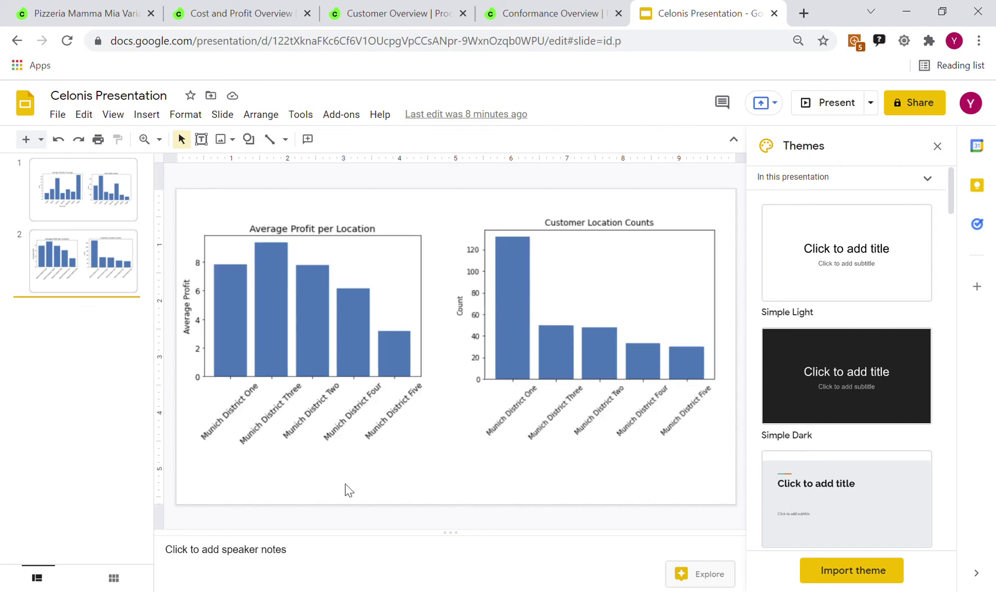